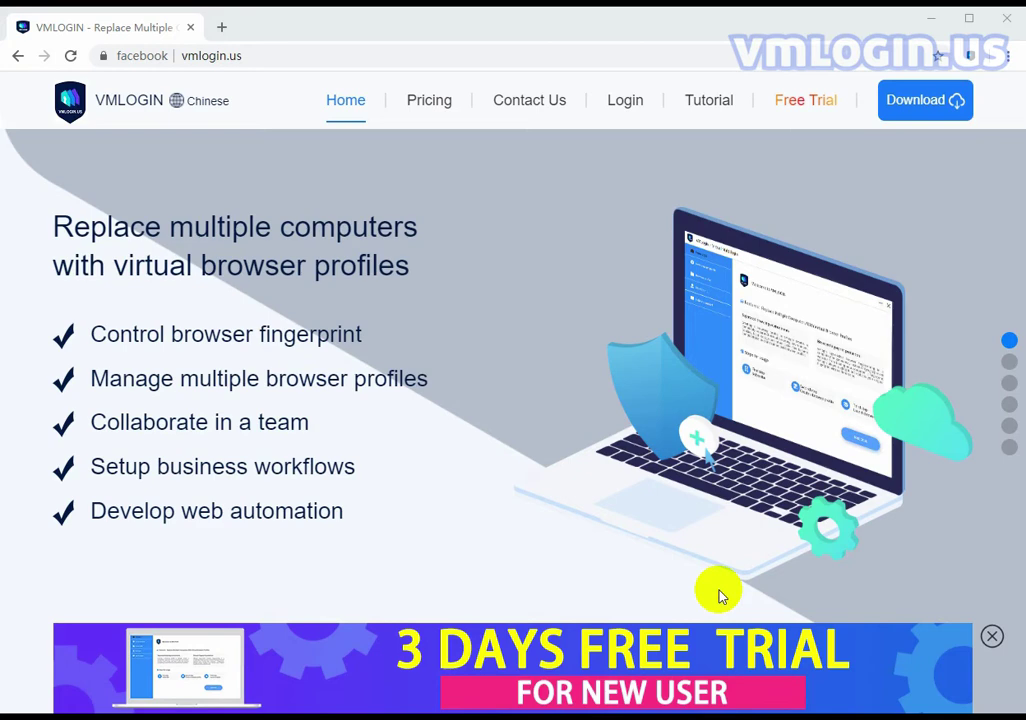
# Step: Scroll through the VMLogin home page sections, then open the Free Trial create-account page
pyautogui.scroll(-1, 790, 360)
pyautogui.scroll(-1, 790, 360)
pyautogui.scroll(-1, 790, 362)
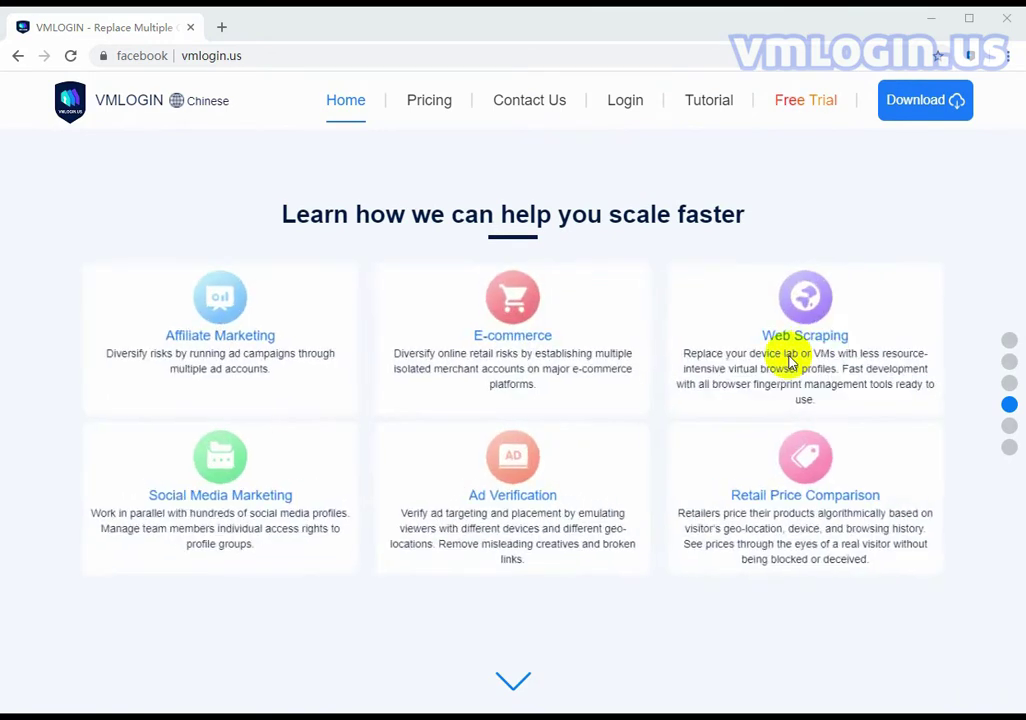
pyautogui.scroll(-1, 790, 362)
pyautogui.scroll(-1, 790, 362)
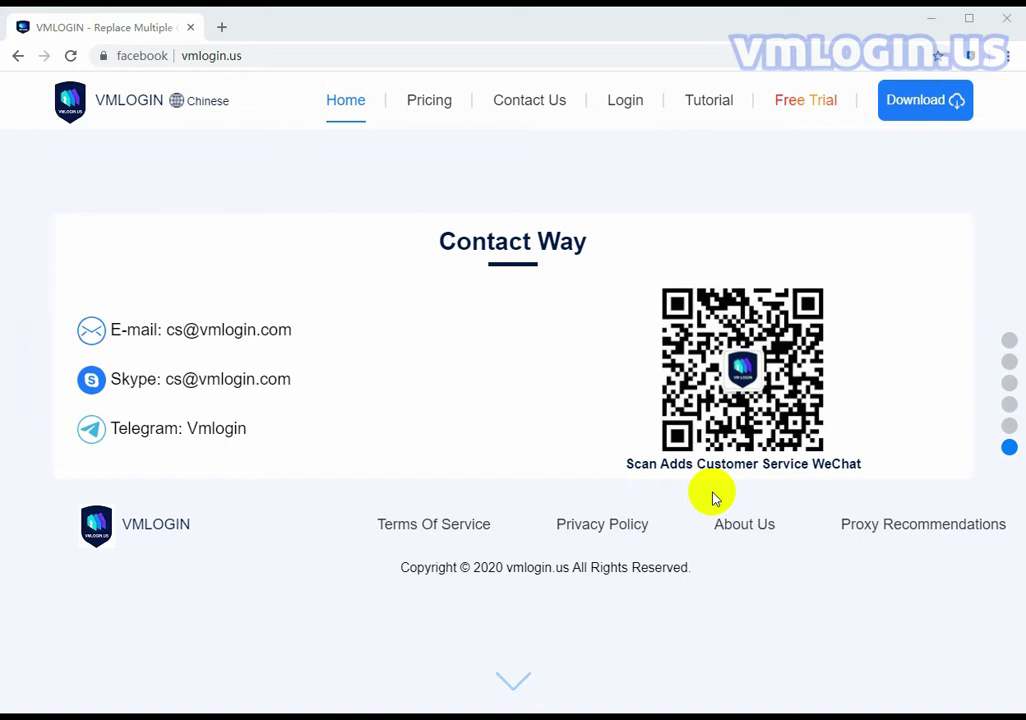
pyautogui.click(805, 100)
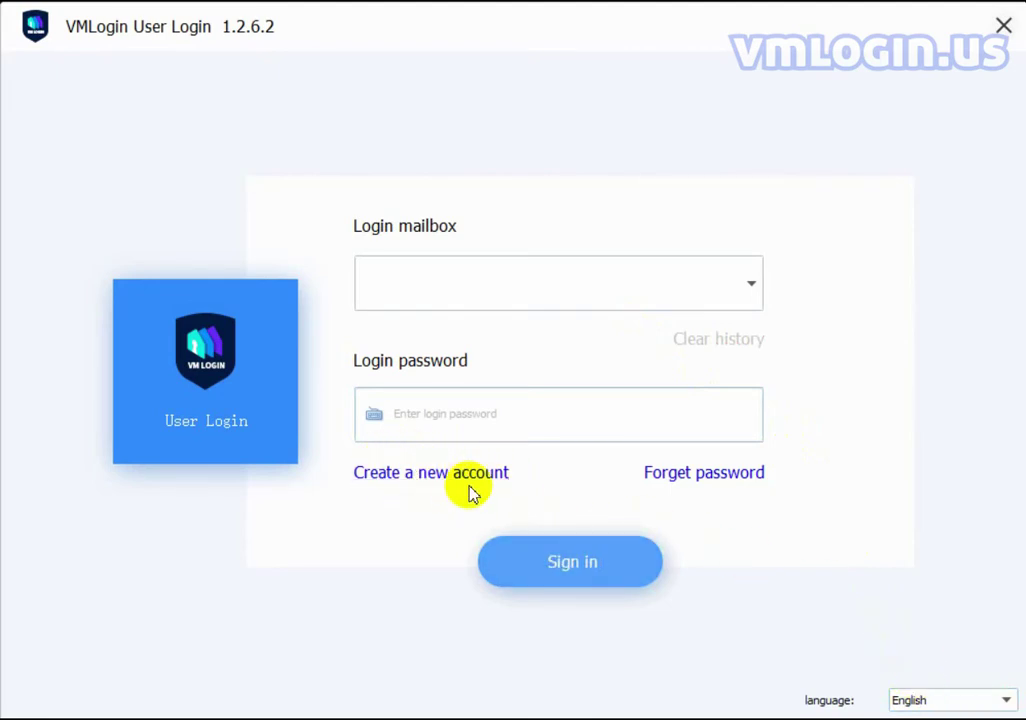
# Step: Enter the account e-mail and password and sign in to VMLogin
pyautogui.click(428, 289)
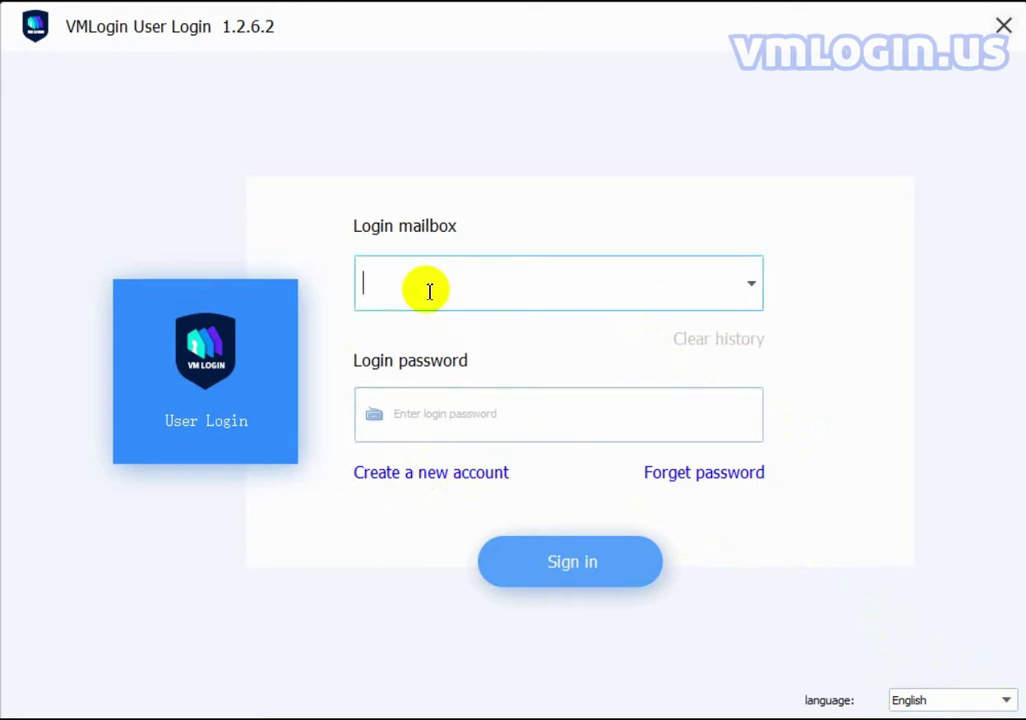
pyautogui.click(600, 563)
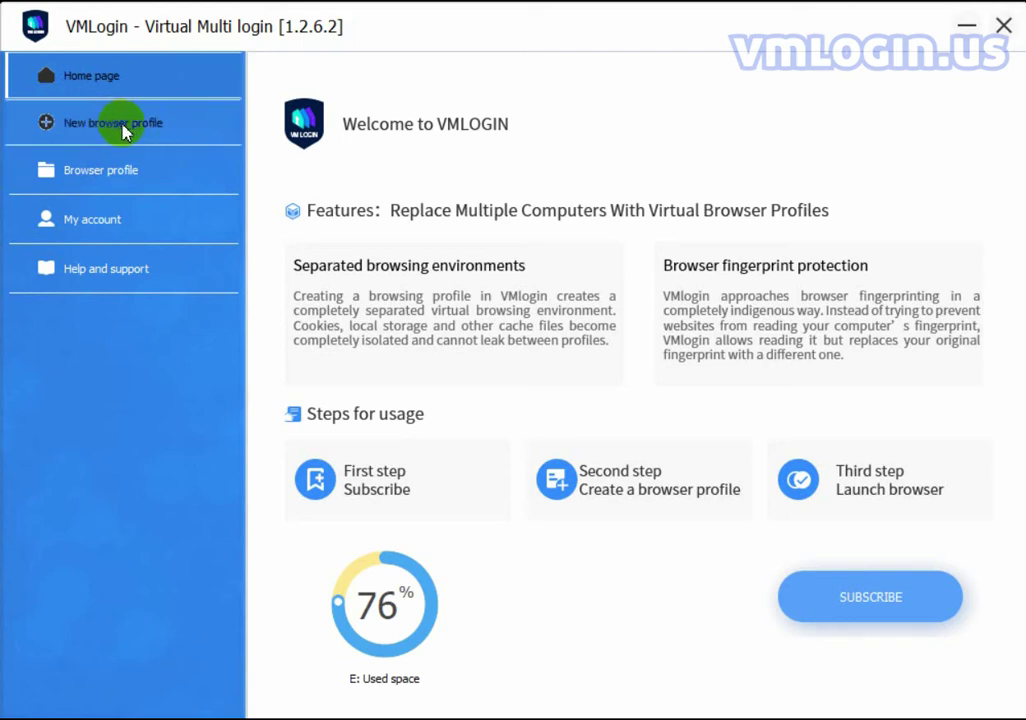
# Step: Create profile 'fb test 01' with a random fingerprint and bring up its proxy settings
pyautogui.click(122, 132)
pyautogui.write('fb')
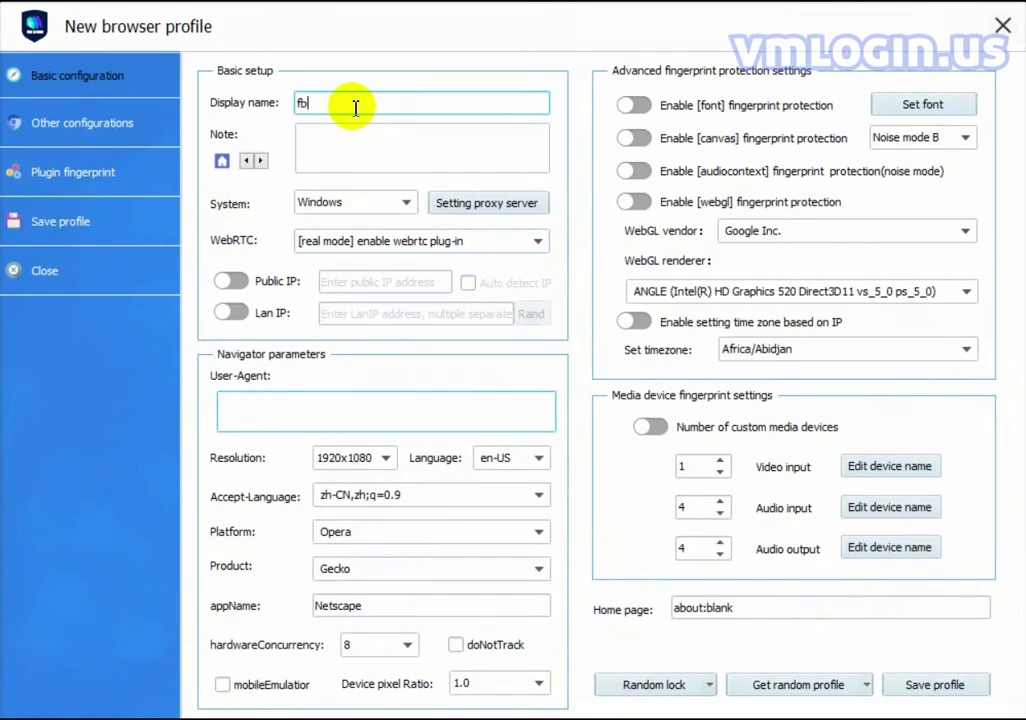
pyautogui.write(' test 01')
pyautogui.click(828, 686)
pyautogui.click(866, 685)
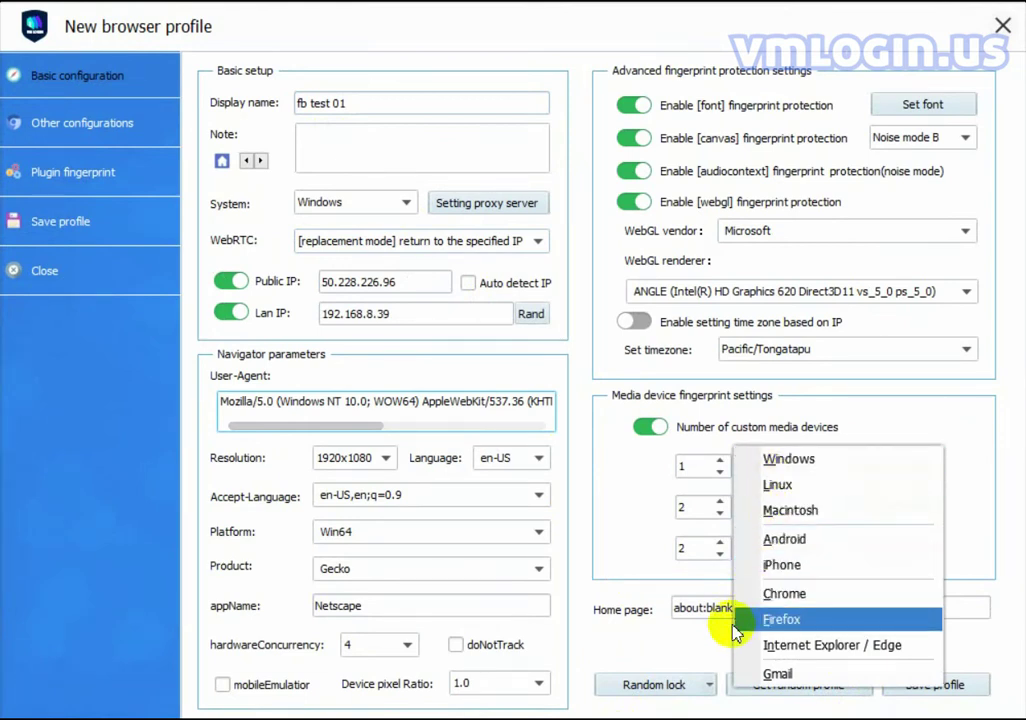
pyautogui.click(480, 210)
pyautogui.click(480, 210)
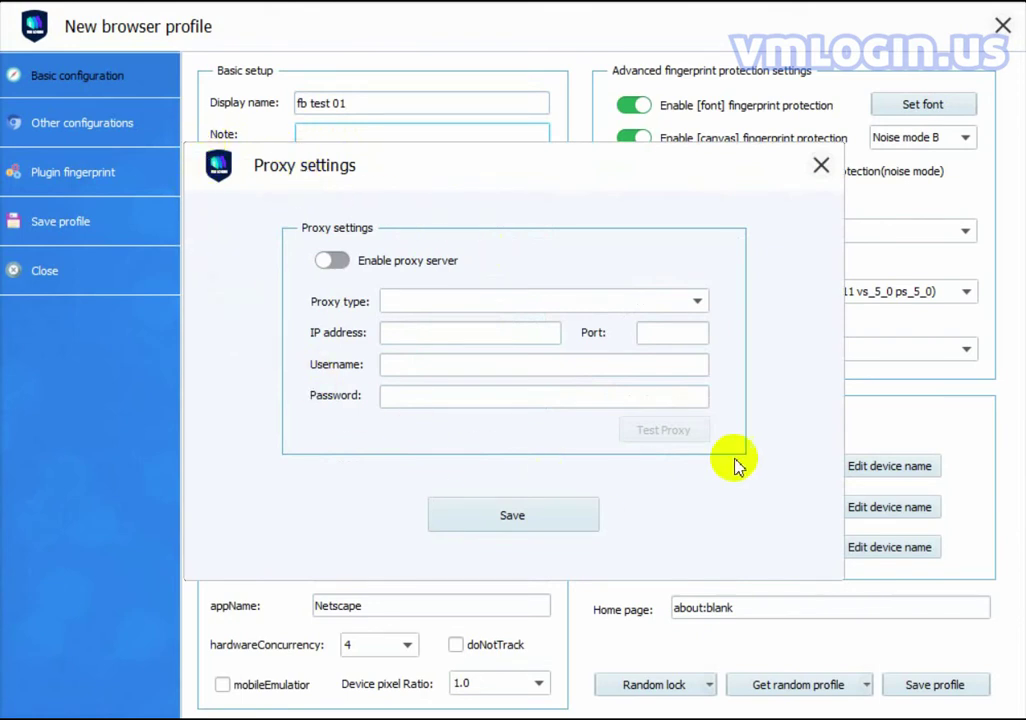
# Step: Enable a Socks 5 proxy at 129.204.123.152:1280 with login credentials, test it, and save
pyautogui.click(335, 262)
pyautogui.click(620, 301)
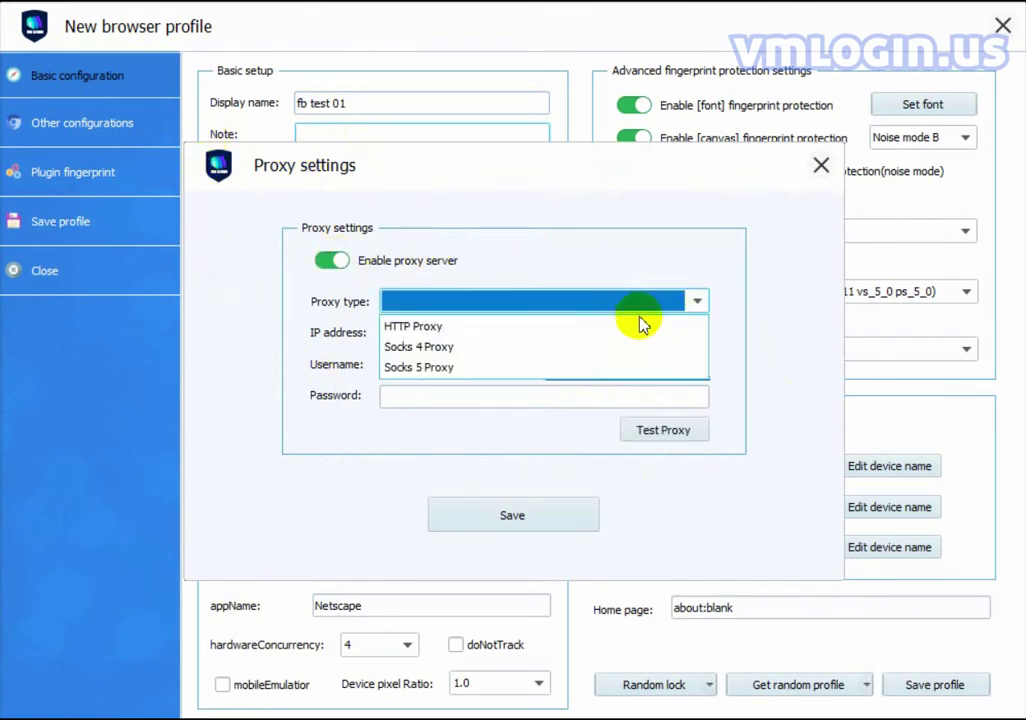
pyautogui.click(442, 366)
pyautogui.click(403, 332)
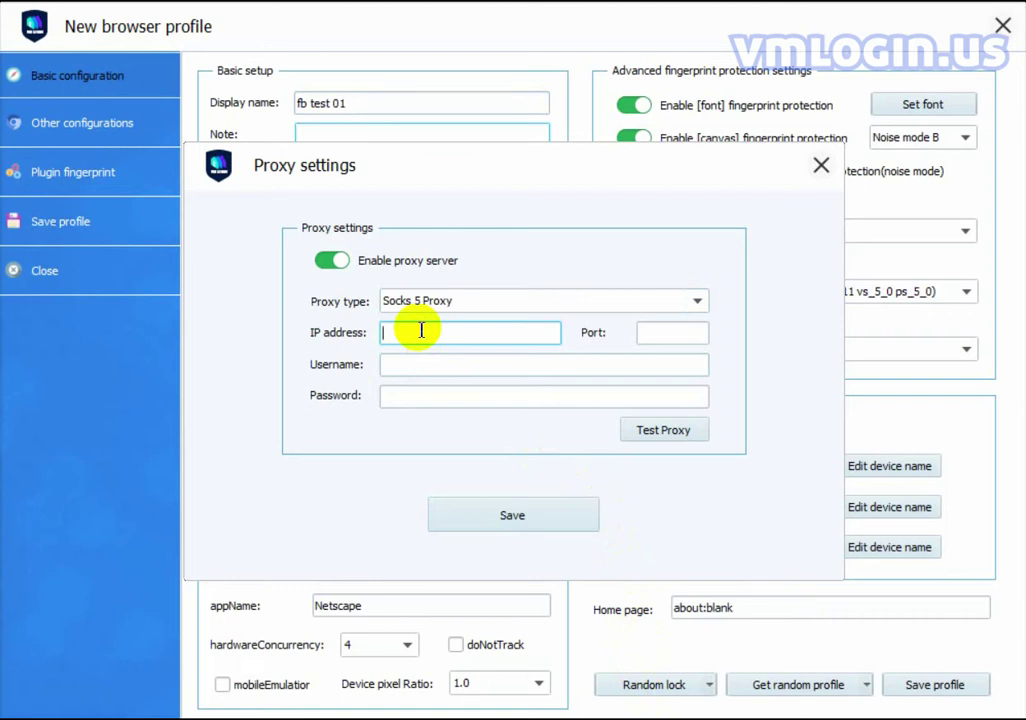
pyautogui.write('129.204.123.152')
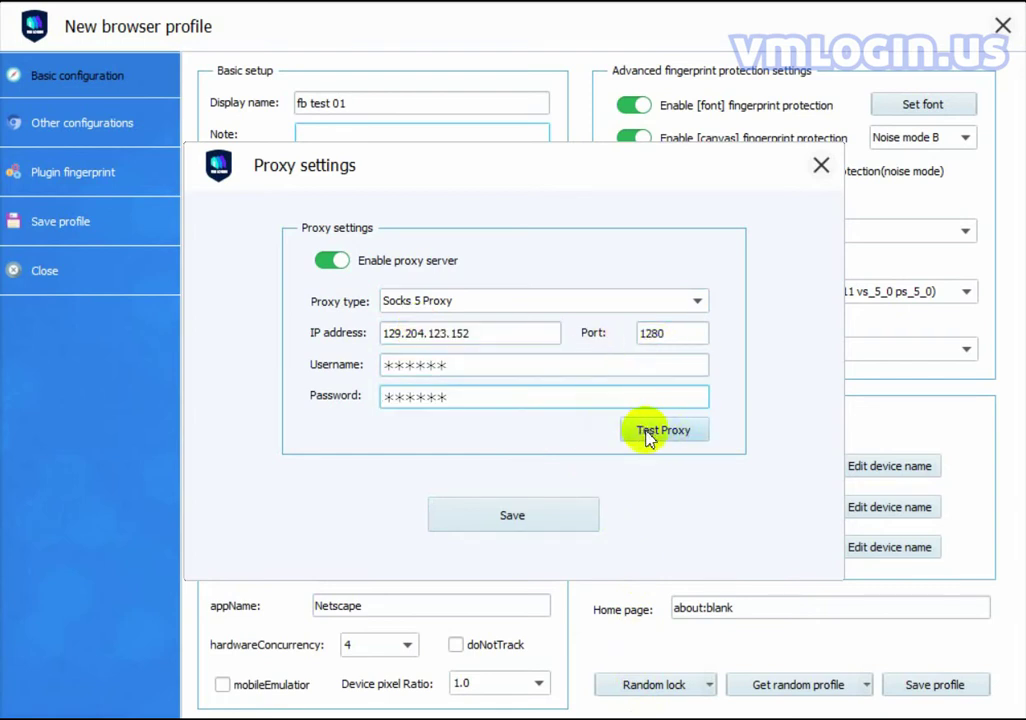
pyautogui.click(666, 433)
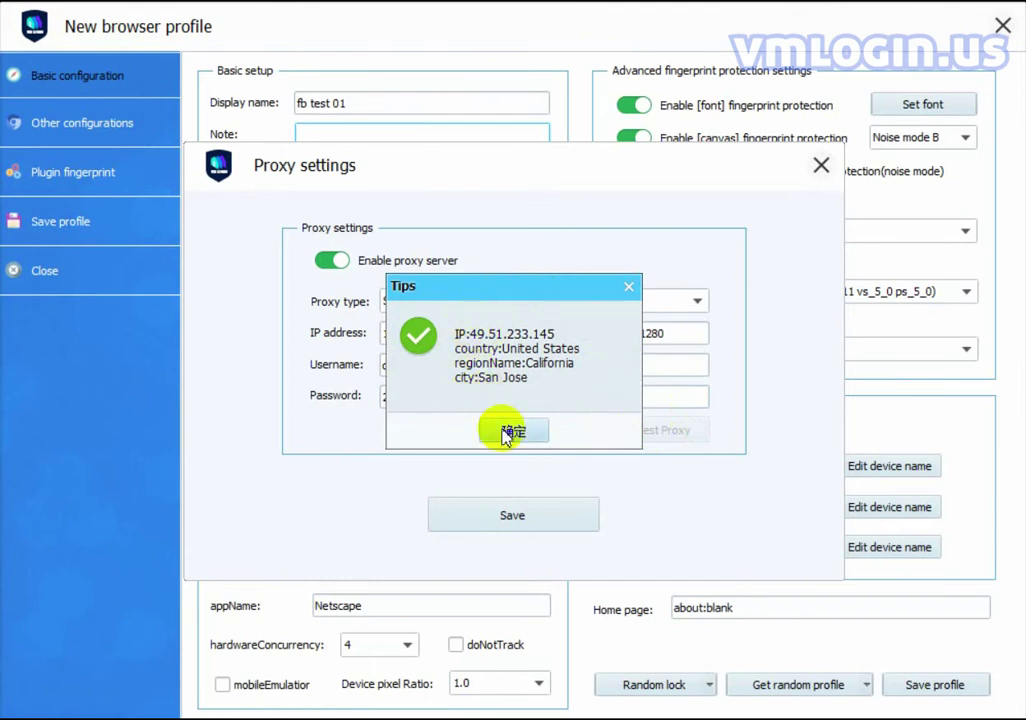
pyautogui.click(507, 432)
pyautogui.click(513, 516)
# Step: Keep the language at en-US and Accept-Language at en-US,en;q=0.9
pyautogui.click(535, 456)
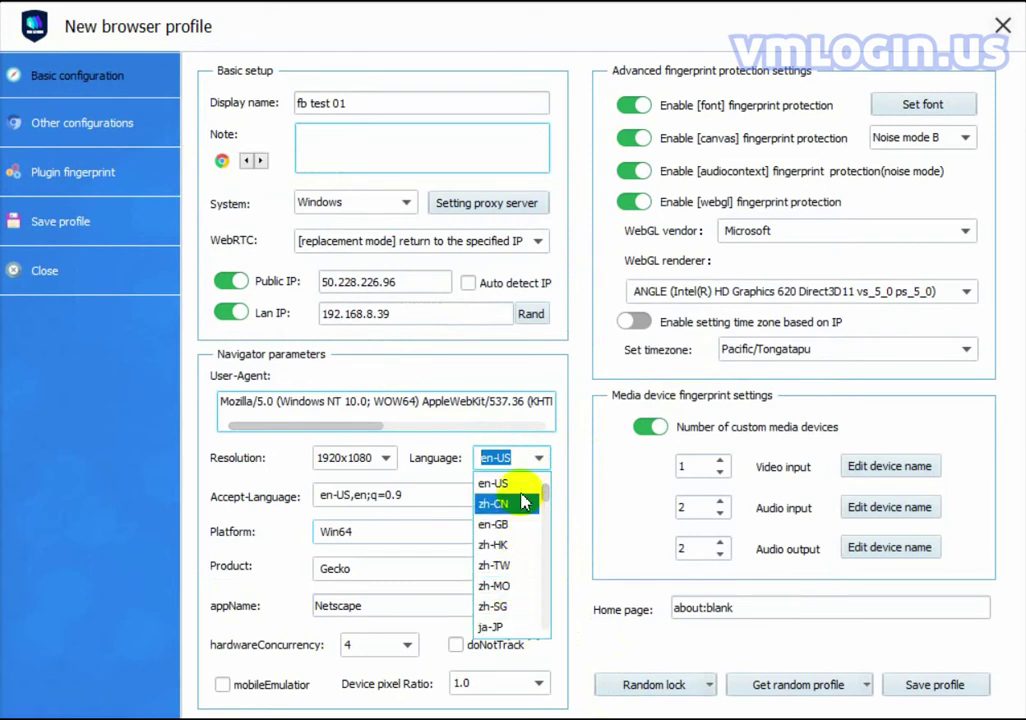
pyautogui.click(505, 483)
pyautogui.click(533, 508)
pyautogui.scroll(-5, 474, 554)
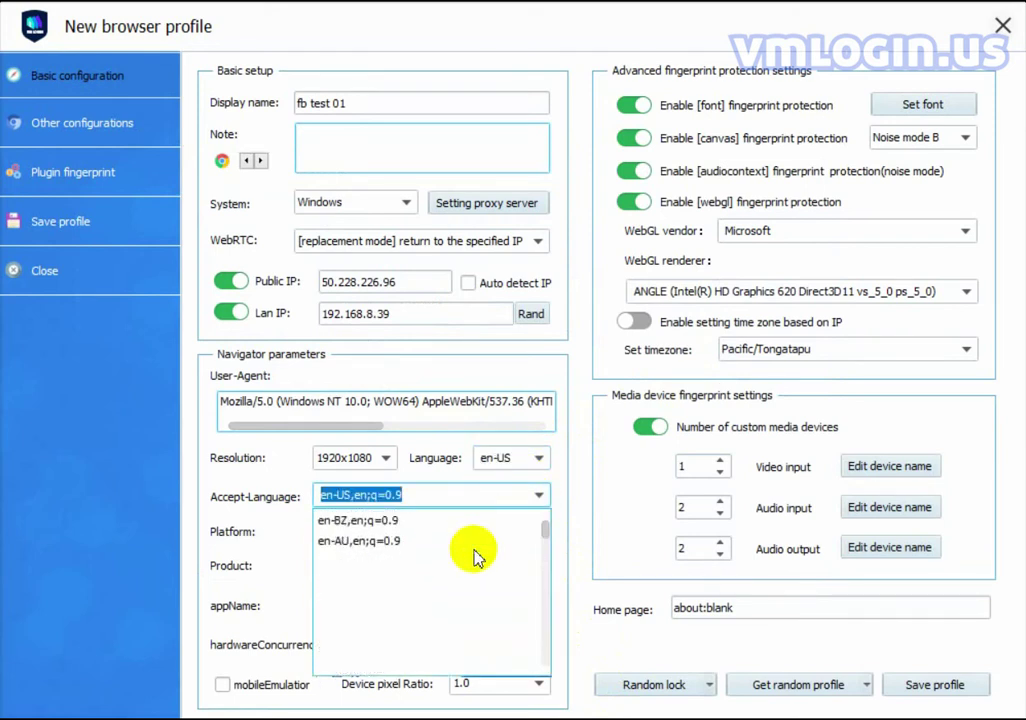
pyautogui.scroll(6, 476, 572)
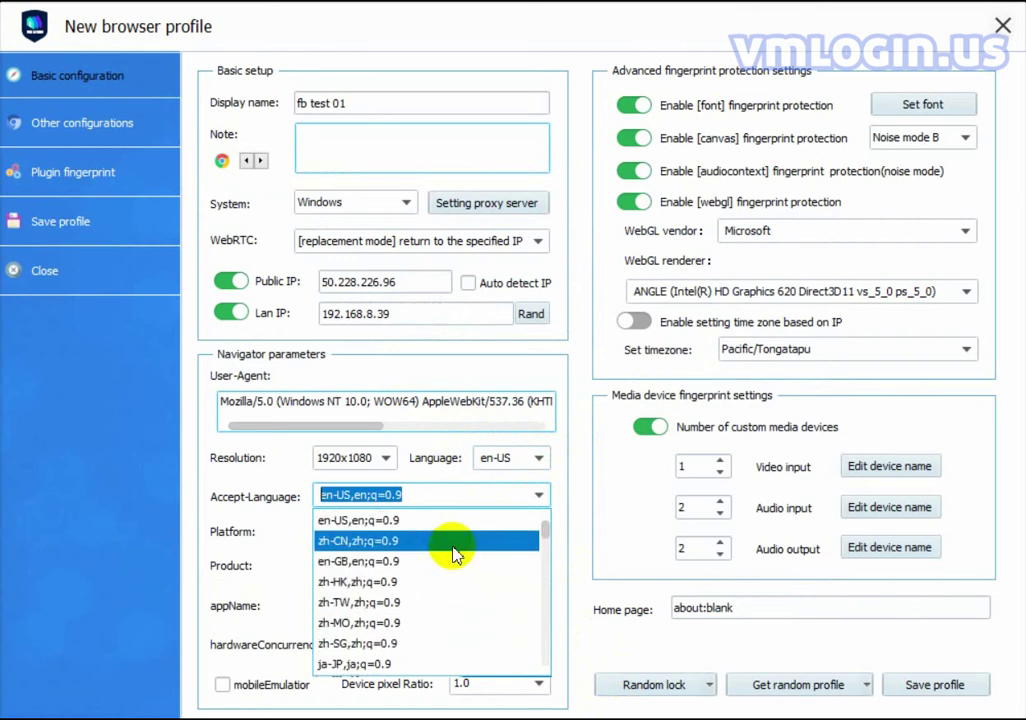
pyautogui.click(420, 522)
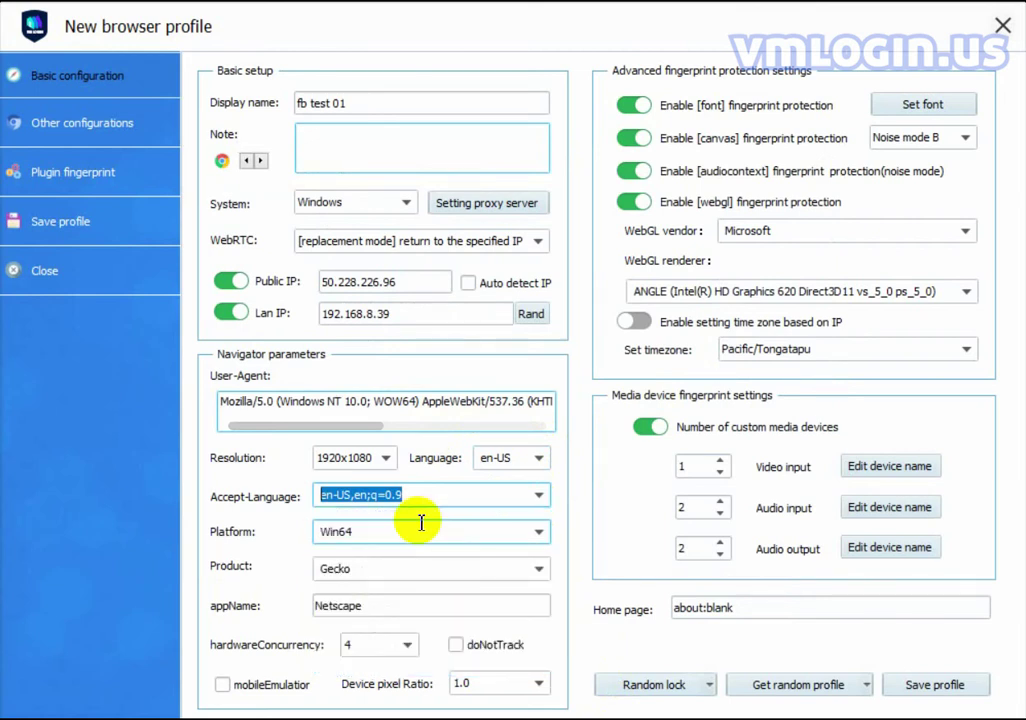
# Step: Set the WebGL vendor to Google Inc. and take the time zone from the IP
pyautogui.click(967, 232)
pyautogui.click(847, 257)
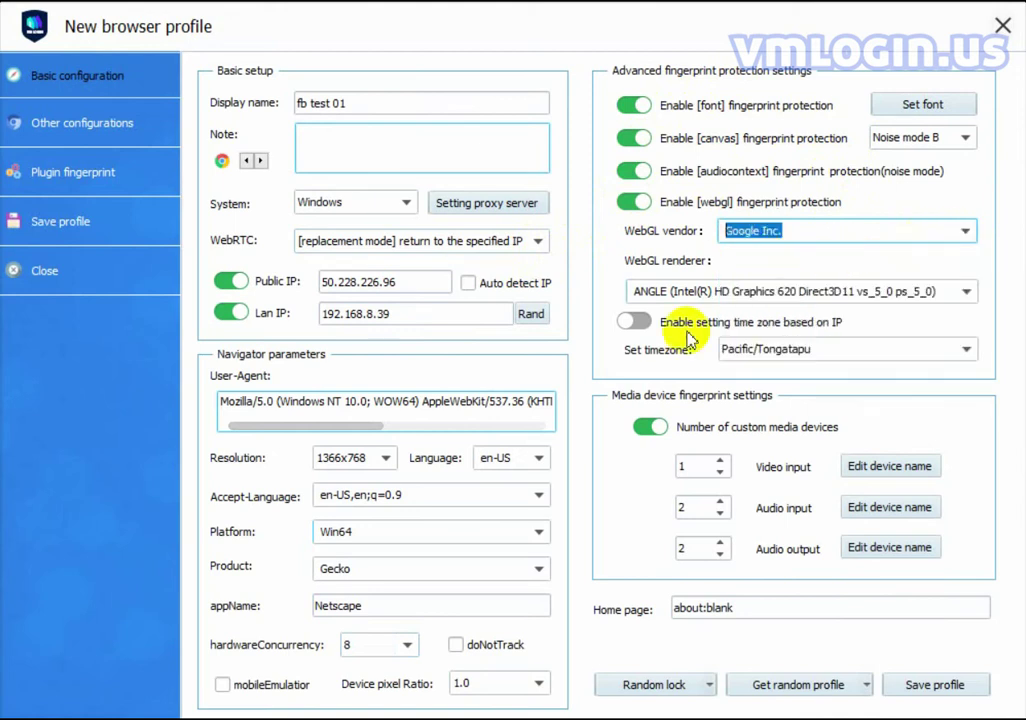
pyautogui.click(643, 326)
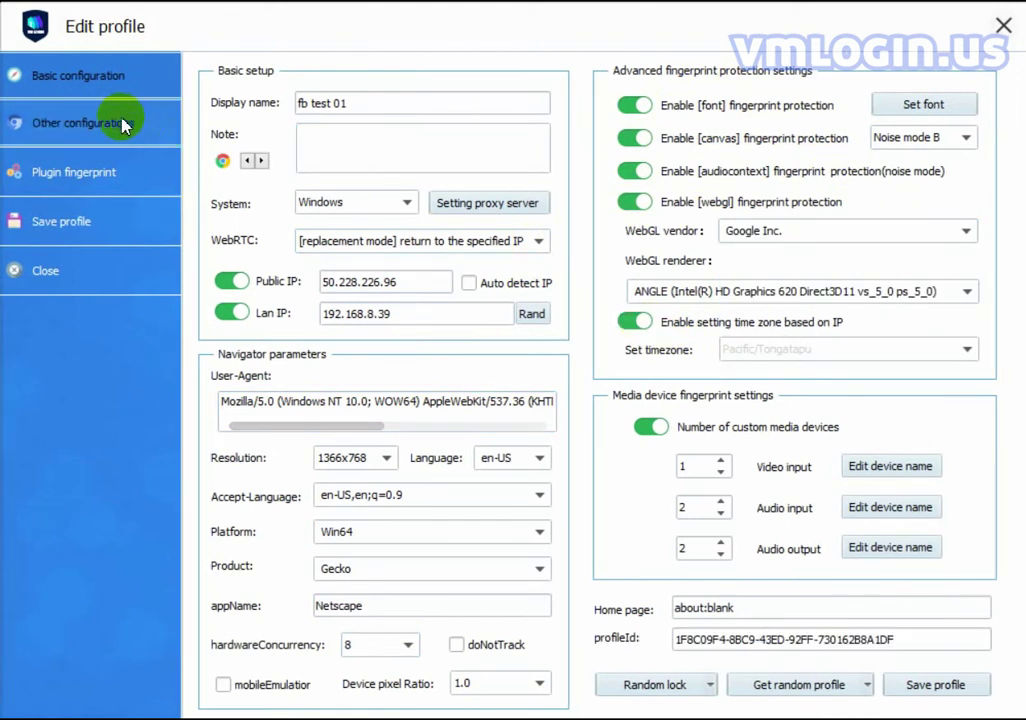
# Step: Show the profile's Other configurations page with cache, leak-proof and synchronization options
pyautogui.click(127, 122)
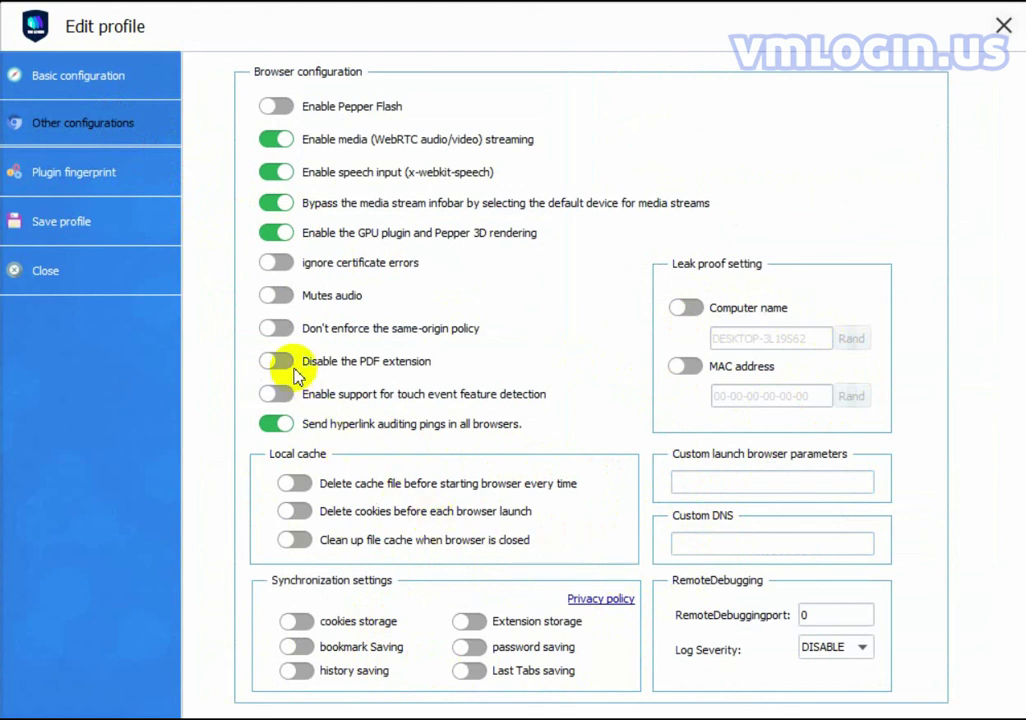
# Step: Save the fb test 01 profile and launch its browser from the profile list
pyautogui.click(155, 236)
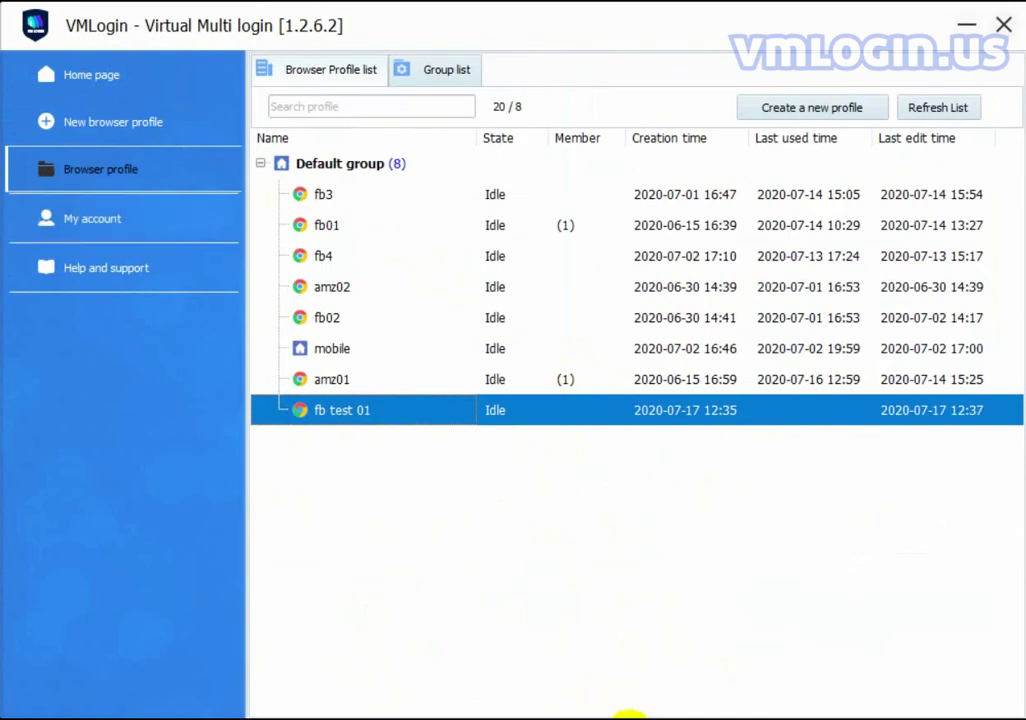
pyautogui.rightClick(346, 420)
pyautogui.click(385, 427)
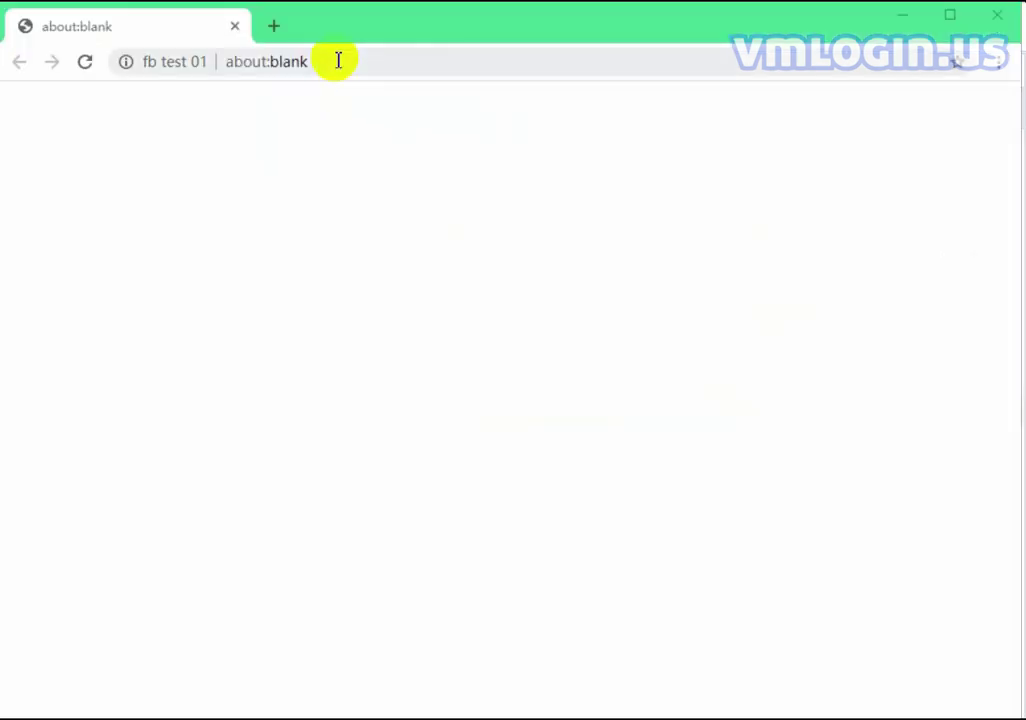
# Step: Load whoer.net in the fb test 01 browser to check its IP disguise
pyautogui.click(337, 60)
pyautogui.write('whoer.net')
pyautogui.press('Return')
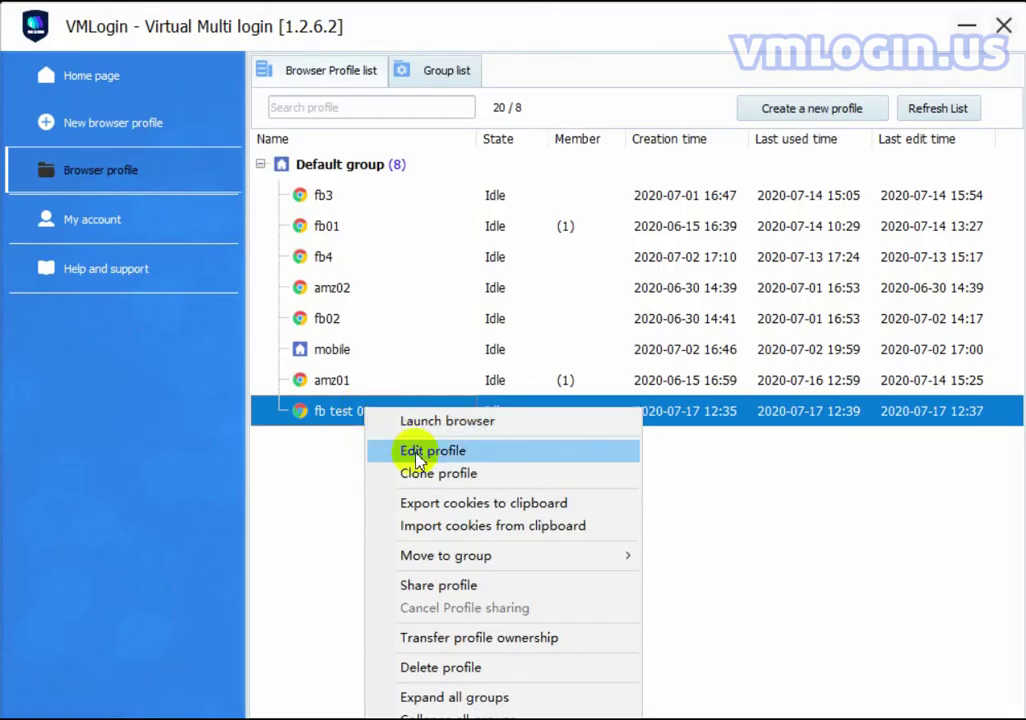
pyautogui.click(418, 458)
pyautogui.moveTo(758, 600); pyautogui.dragTo(668, 610)
pyautogui.press('BackSpace')
pyautogui.write('https://www.facebook.com/')
pyautogui.click(930, 683)
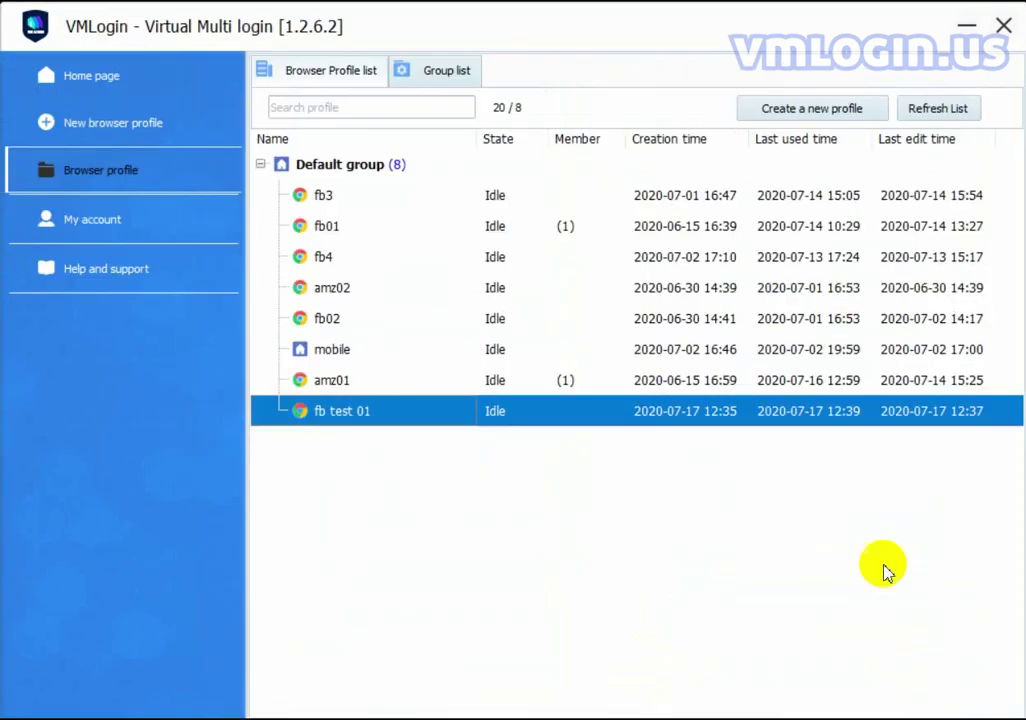
pyautogui.rightClick(383, 414)
pyautogui.click(428, 422)
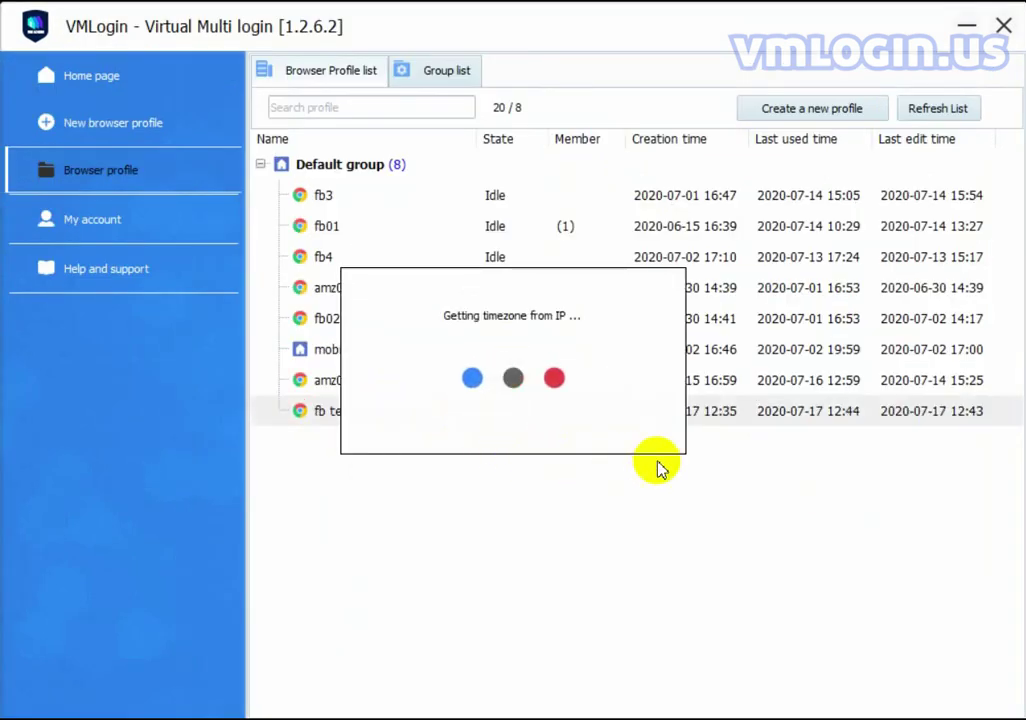